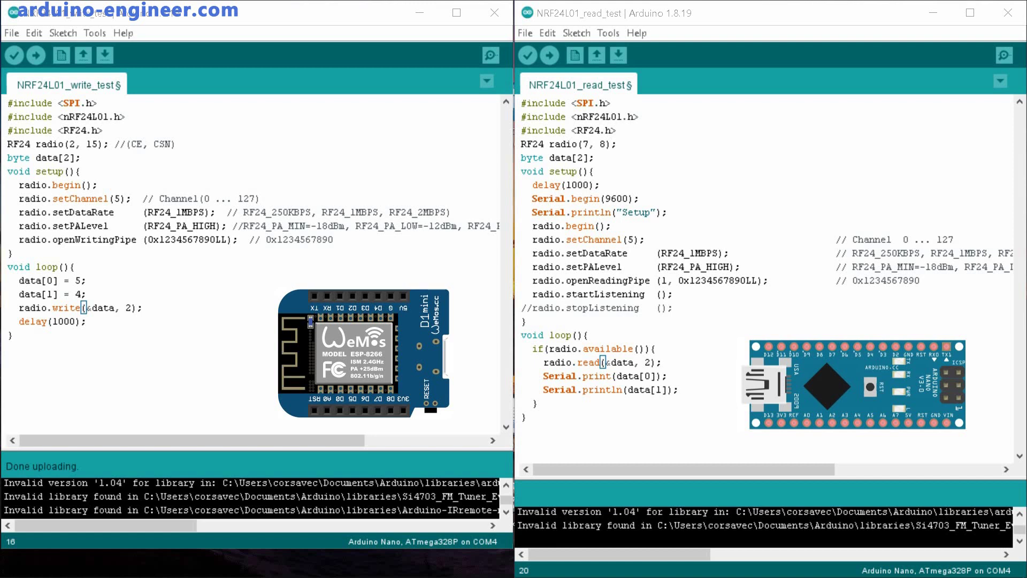
Step: Target the transmitter sketch at NodeMCU 0.9 on COM11 and upload it
left_click(95, 33)
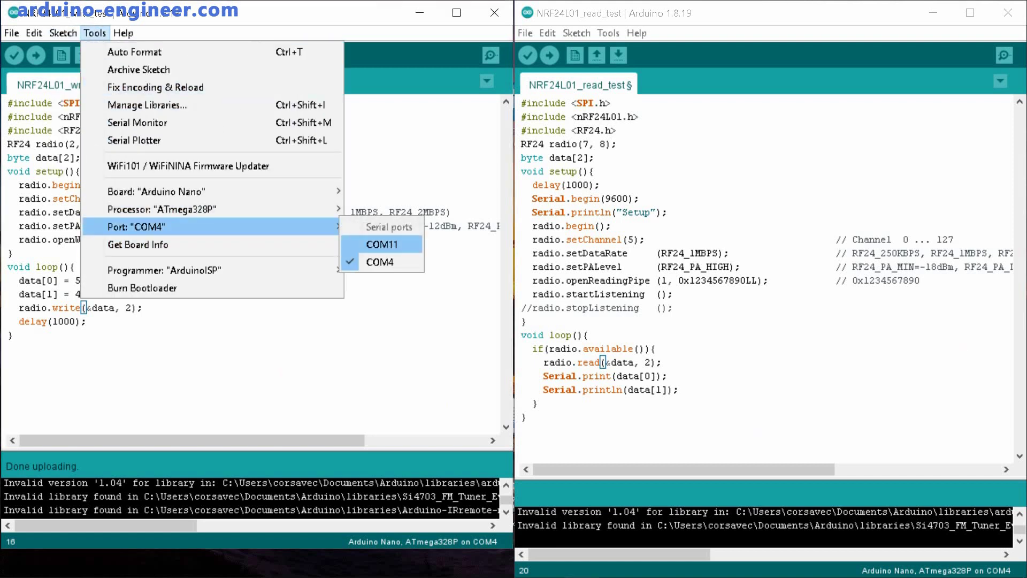
left_click(382, 244)
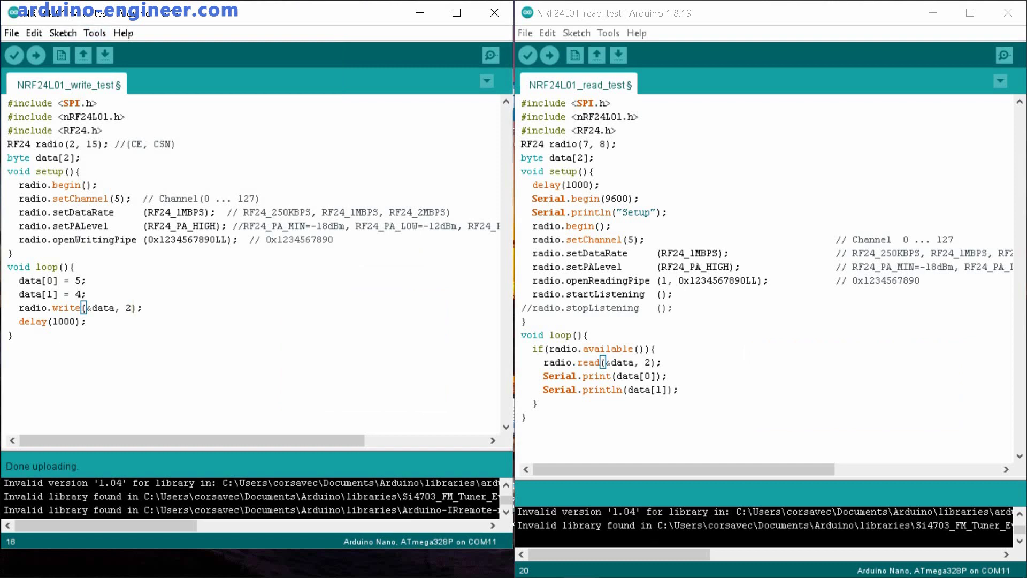
left_click(94, 33)
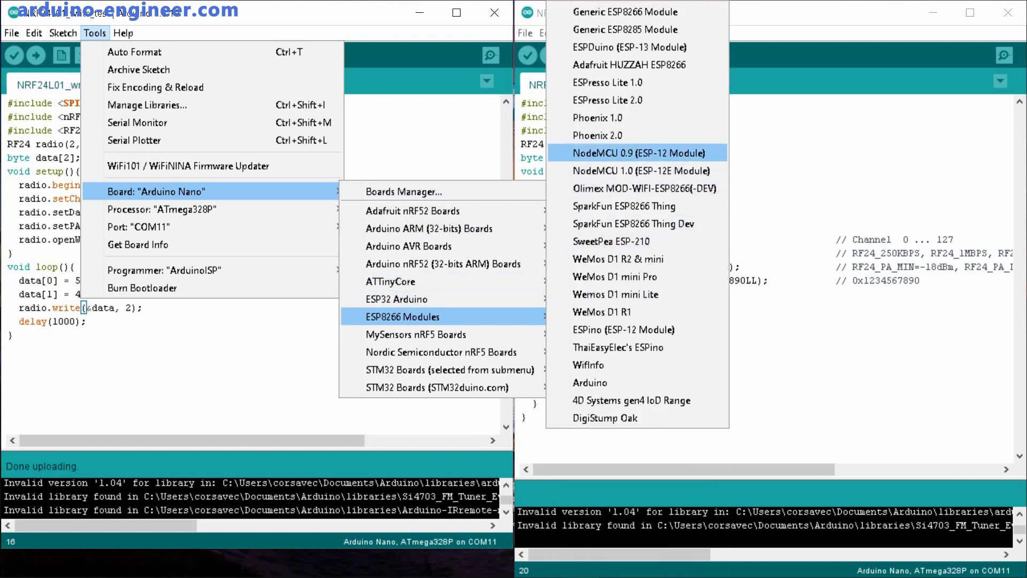
key("Escape")
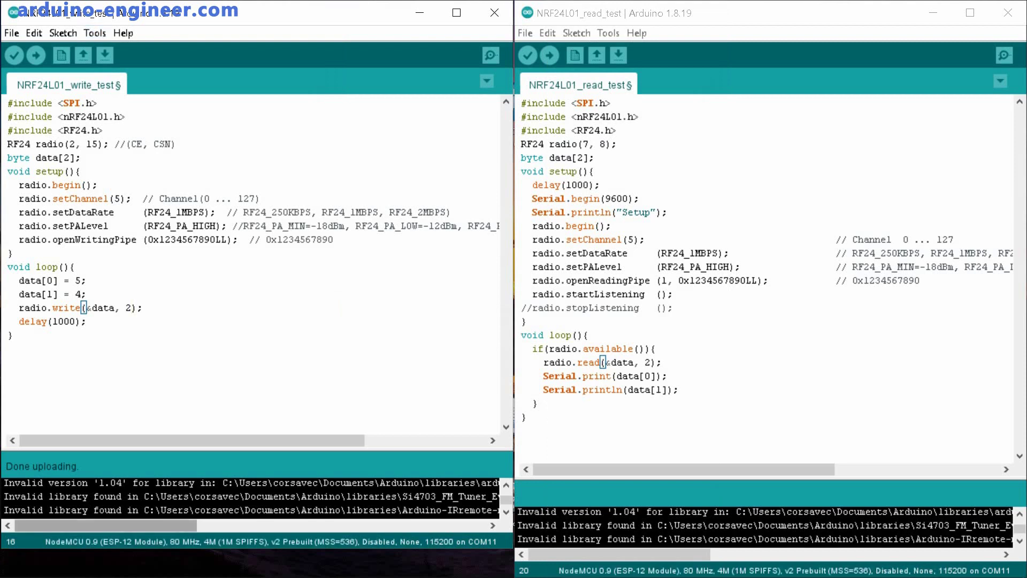
left_click(36, 55)
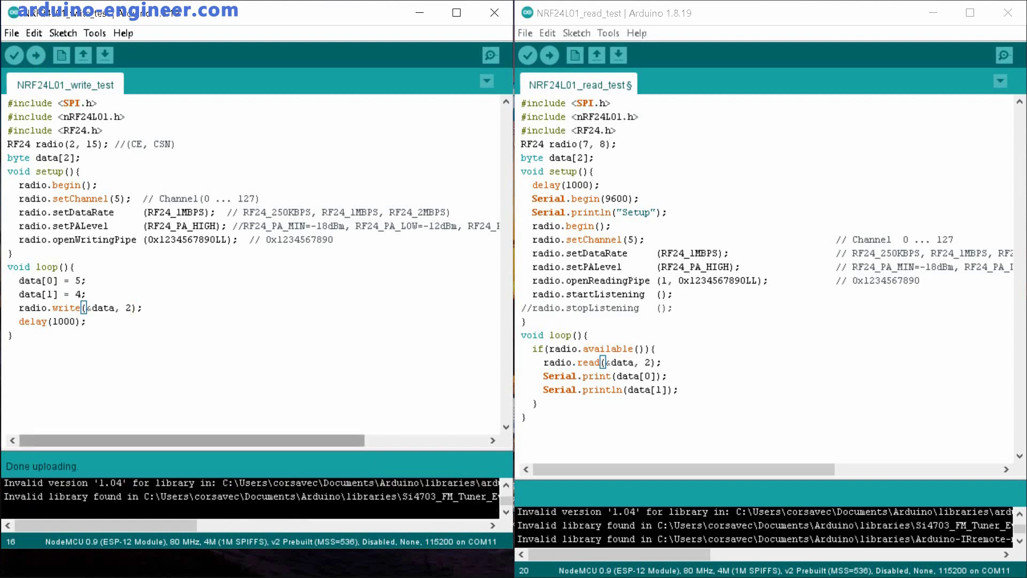
Step: Target the receiver sketch at an Arduino Nano on COM4 and upload it
left_click(607, 33)
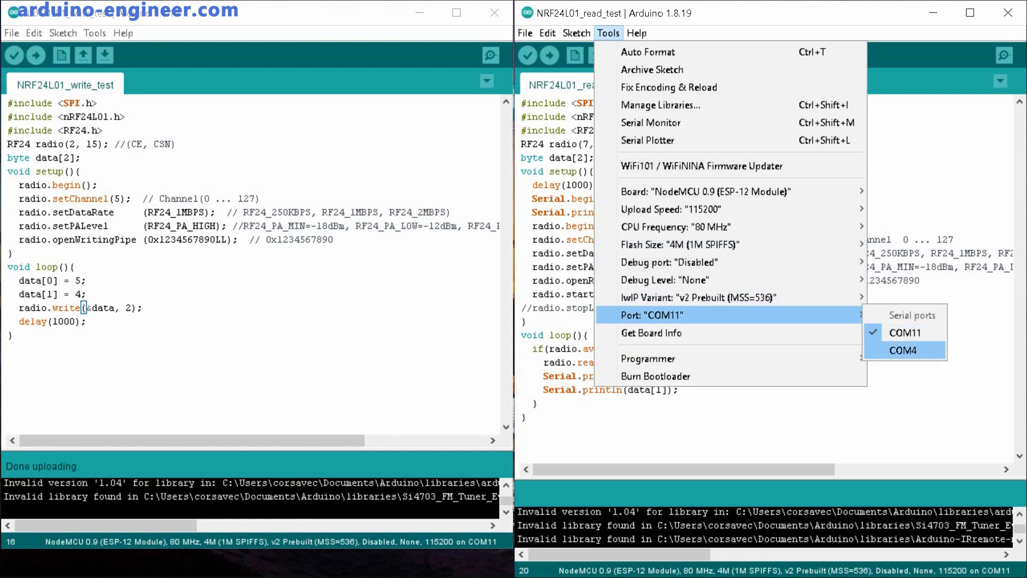
left_click(902, 350)
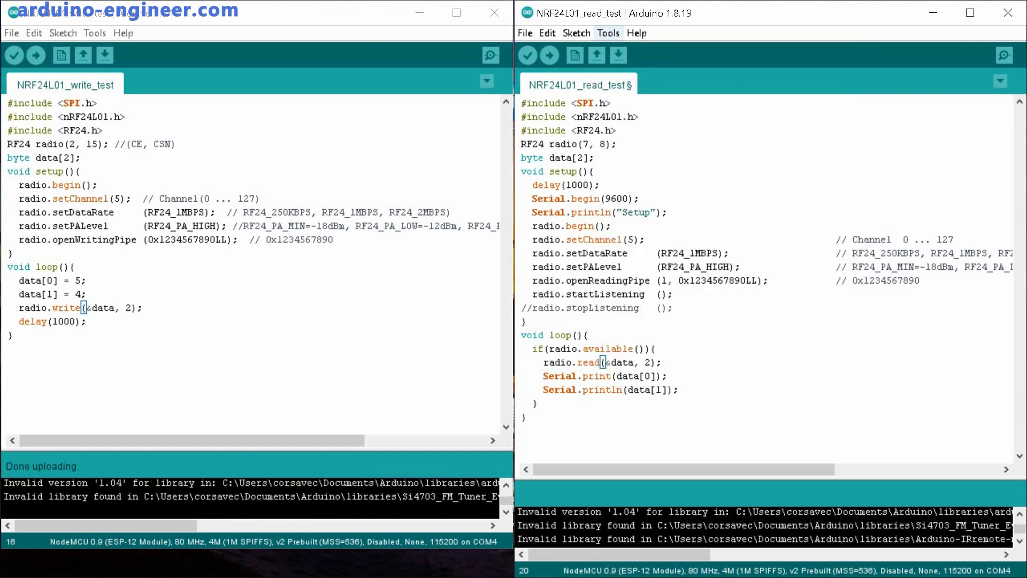
left_click(608, 33)
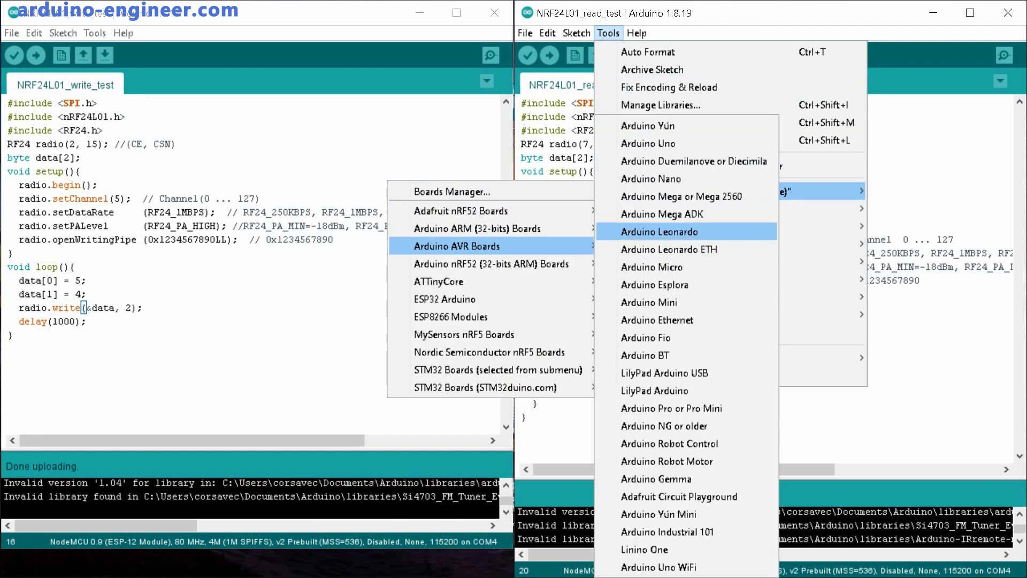
key("Escape")
key("Escape")
key("Escape")
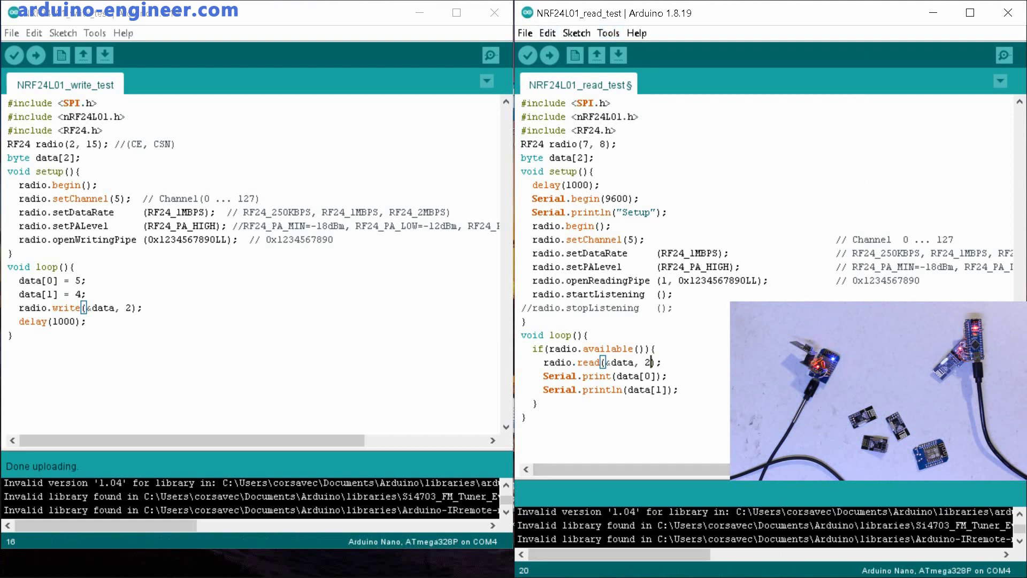
key("ctrl+u")
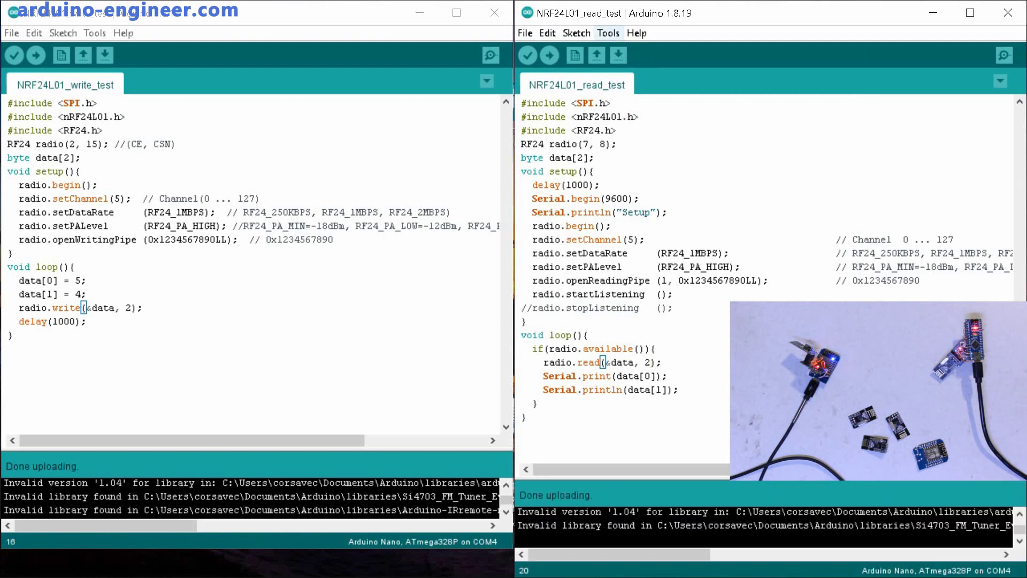
Step: Open the COM4 Serial Monitor and move its window higher up
key("alt+t")
key("Down")
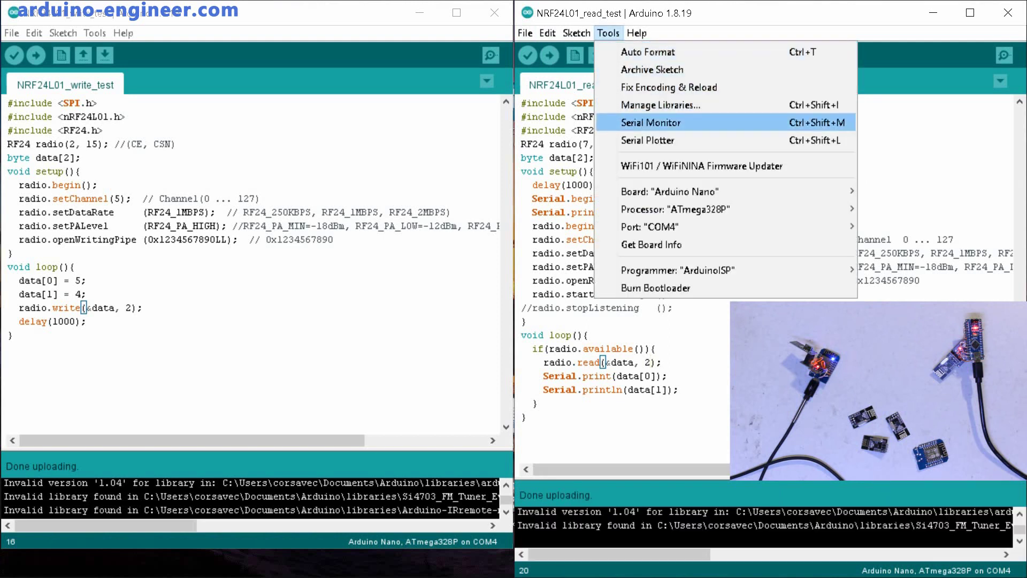
key("Return")
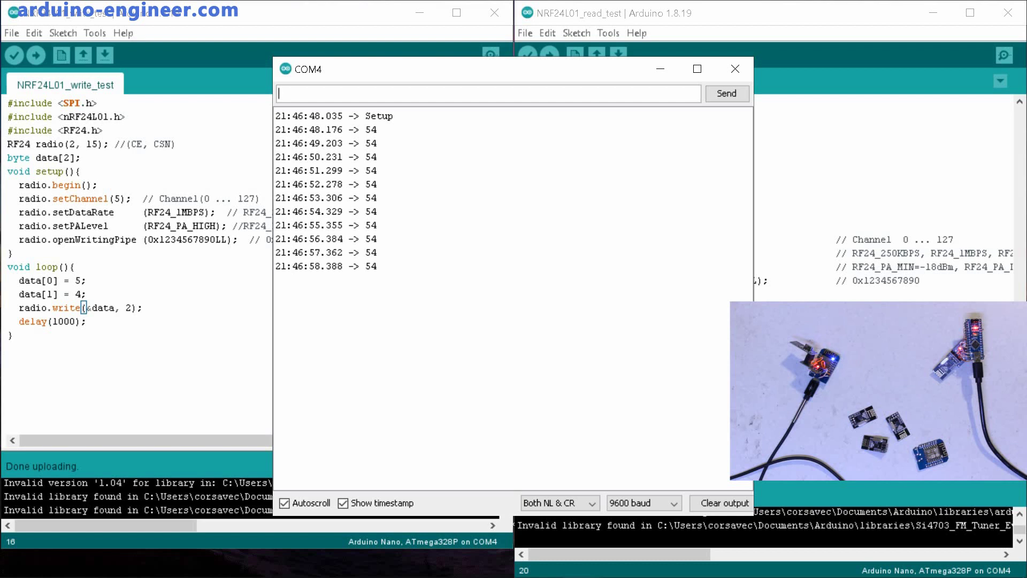
left_click_drag(482, 69, 482, 18)
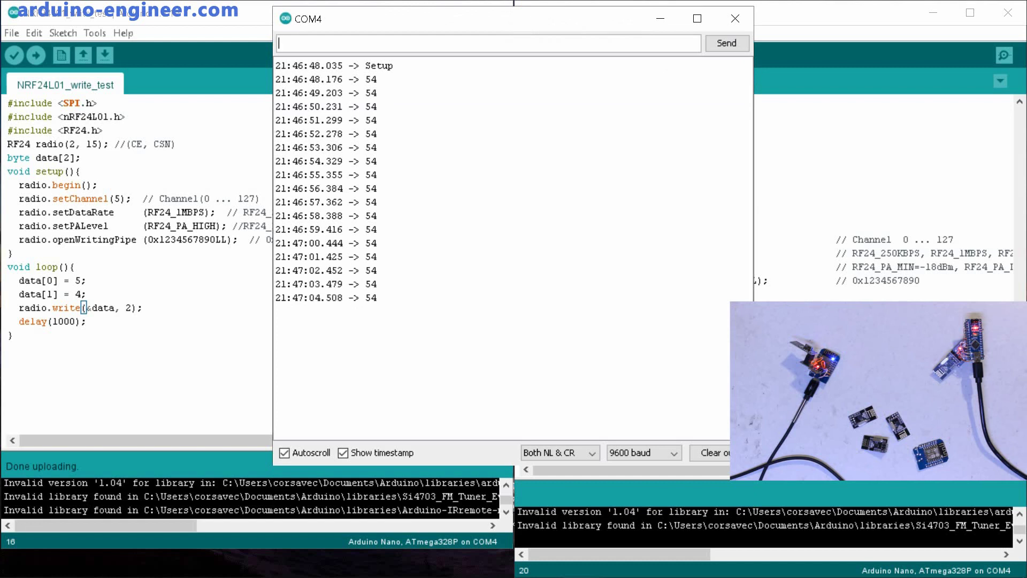
Step: Select the received 54 lines, hide timestamps and clear the output
left_click_drag(378, 79, 377, 326)
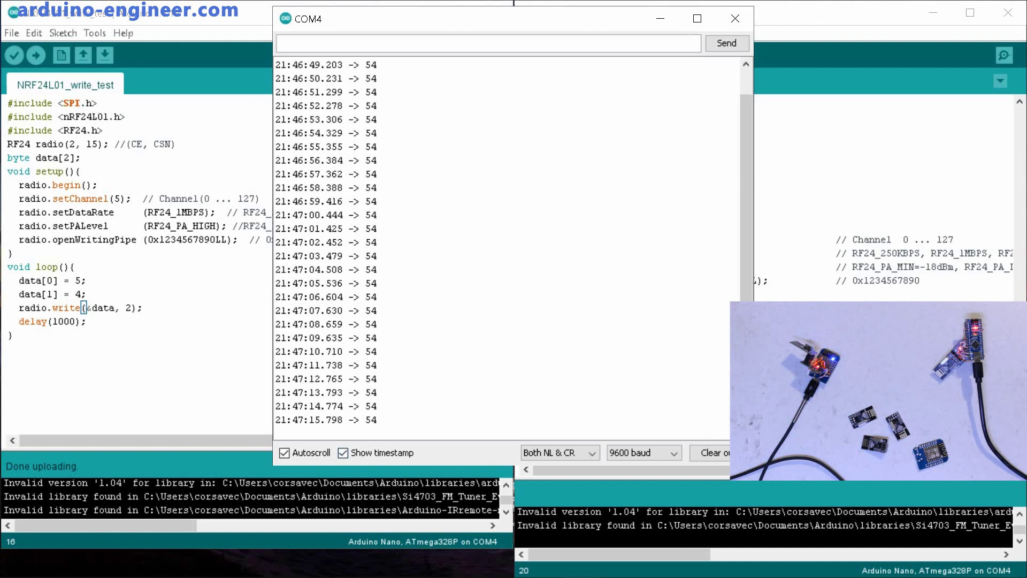
left_click(344, 453)
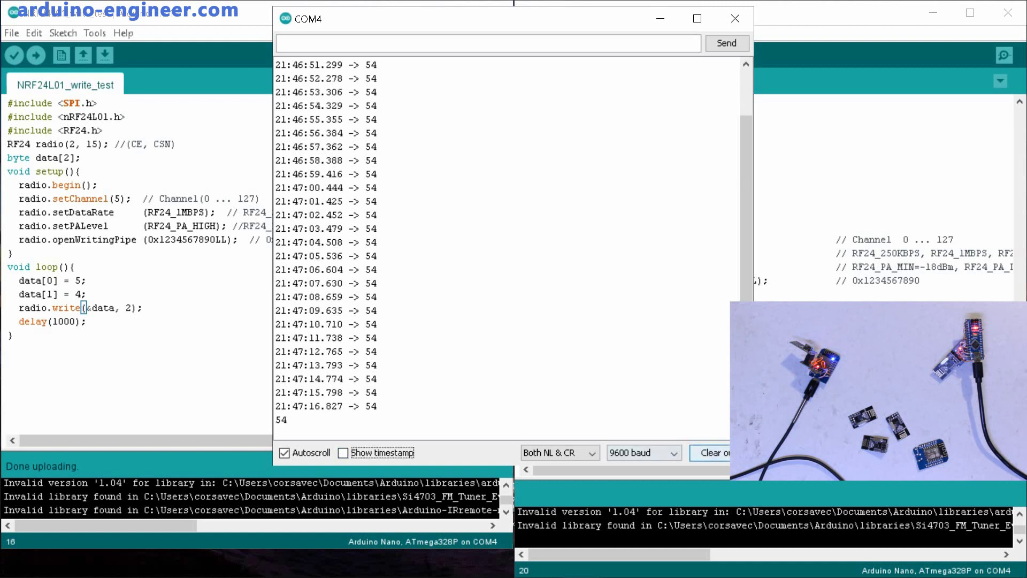
left_click(711, 453)
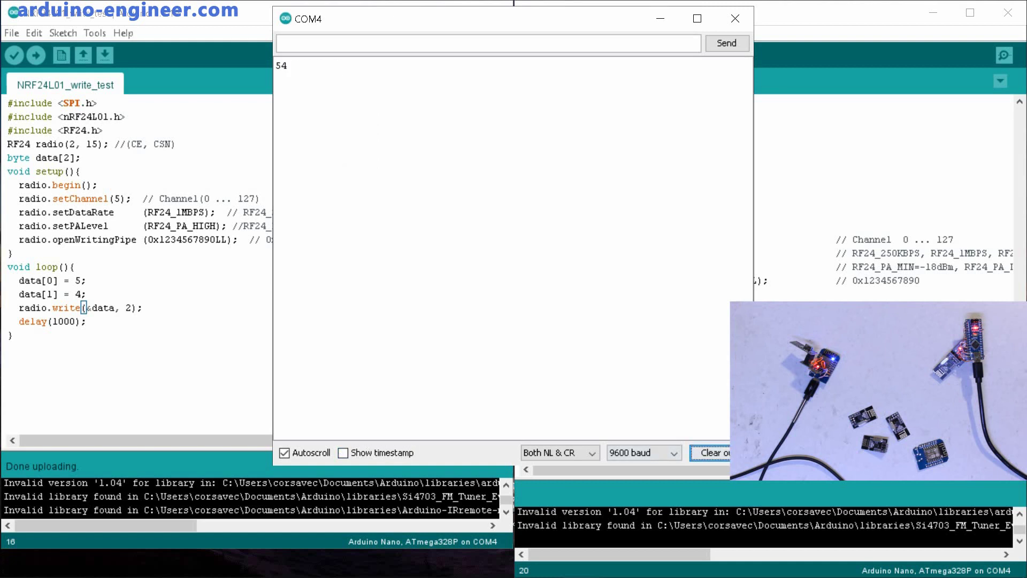